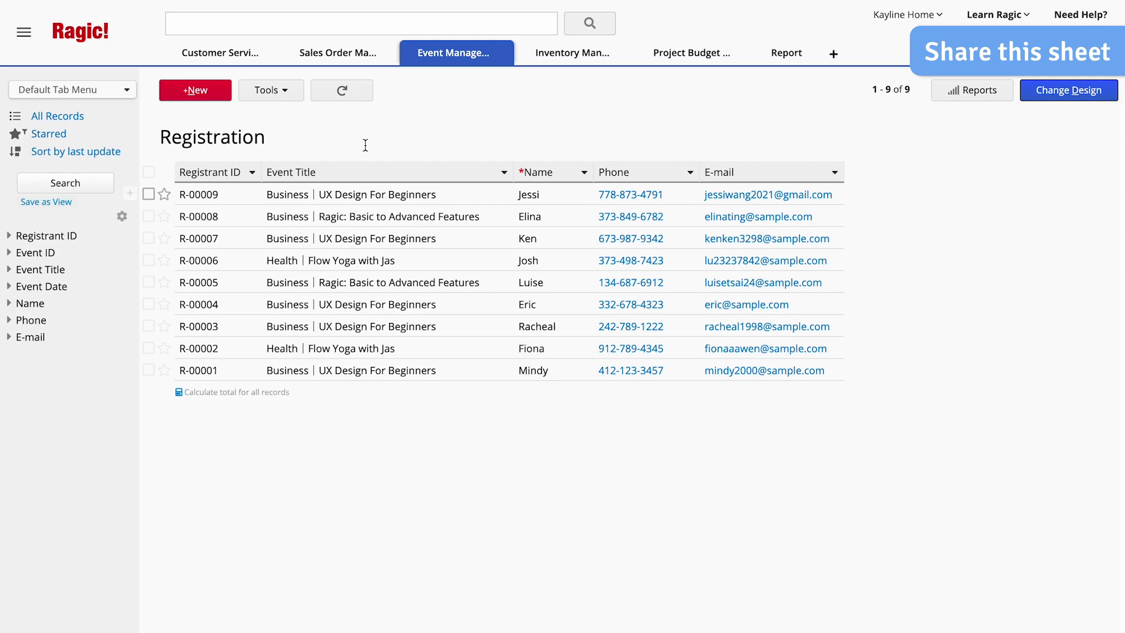
Open the Registration sheet's sharing options and enter the data collection URL configuration, continuing past the access rights note.
left_click(274, 91)
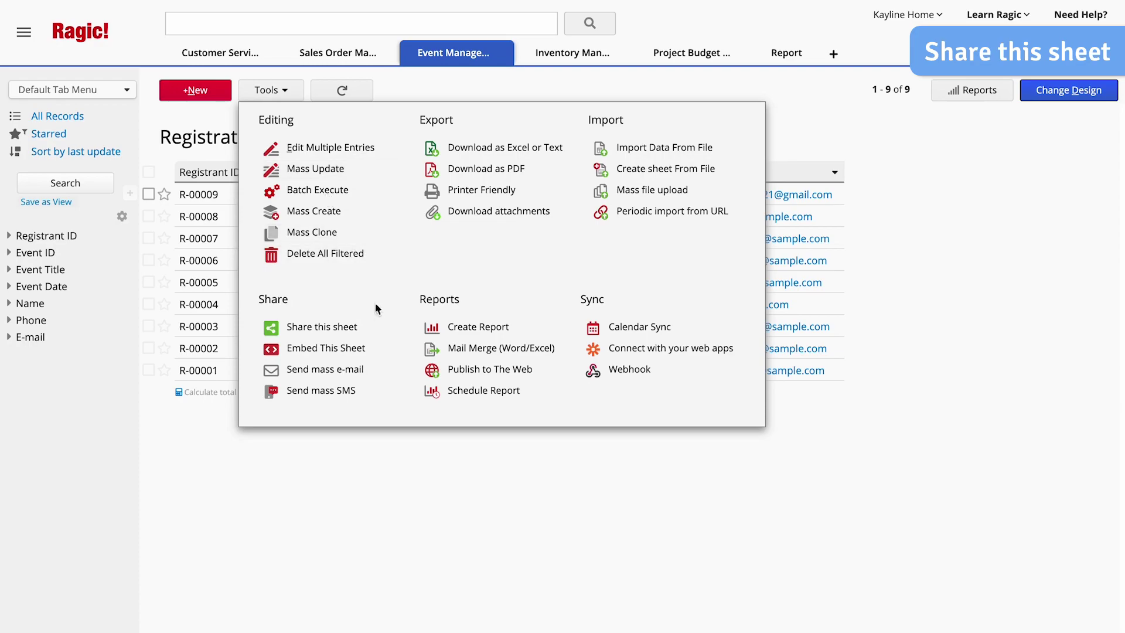
left_click(376, 327)
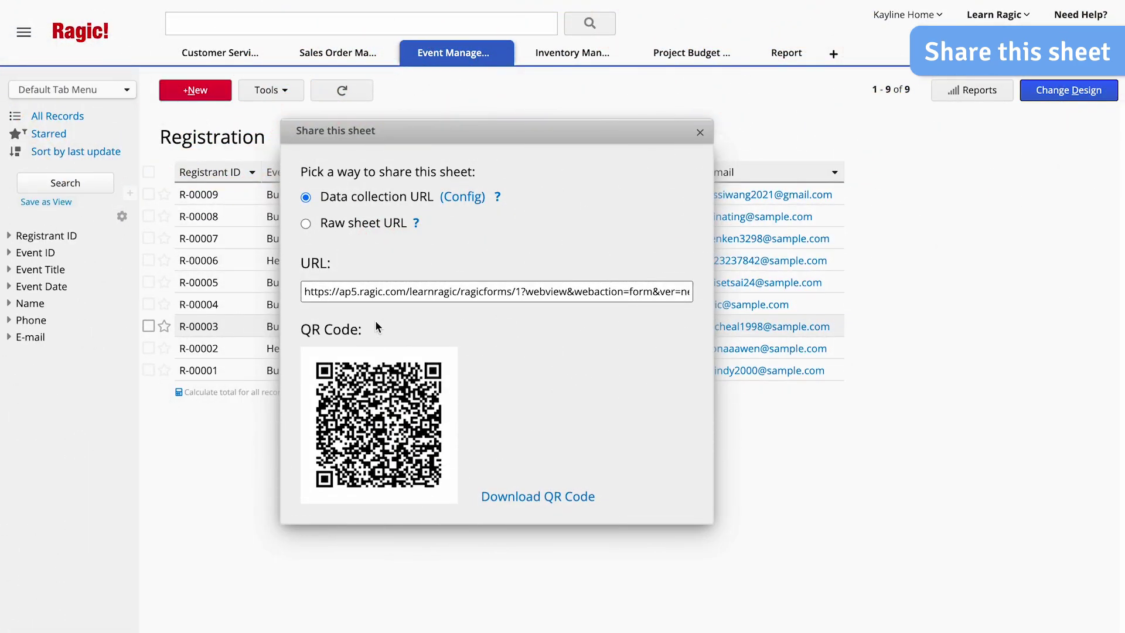
left_click(465, 199)
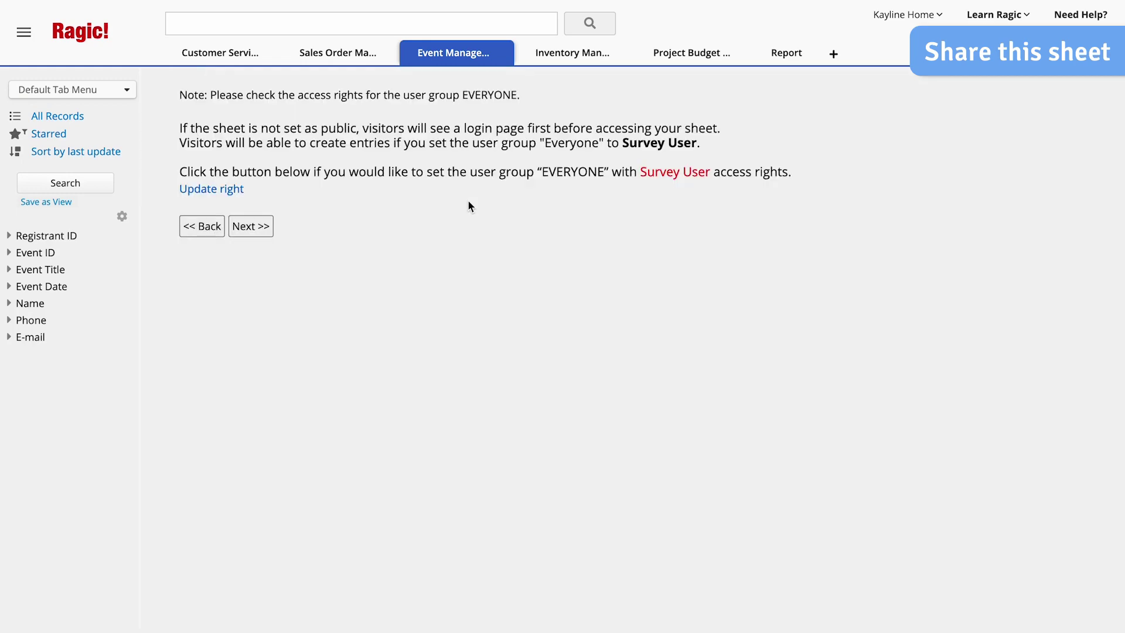
left_click(265, 226)
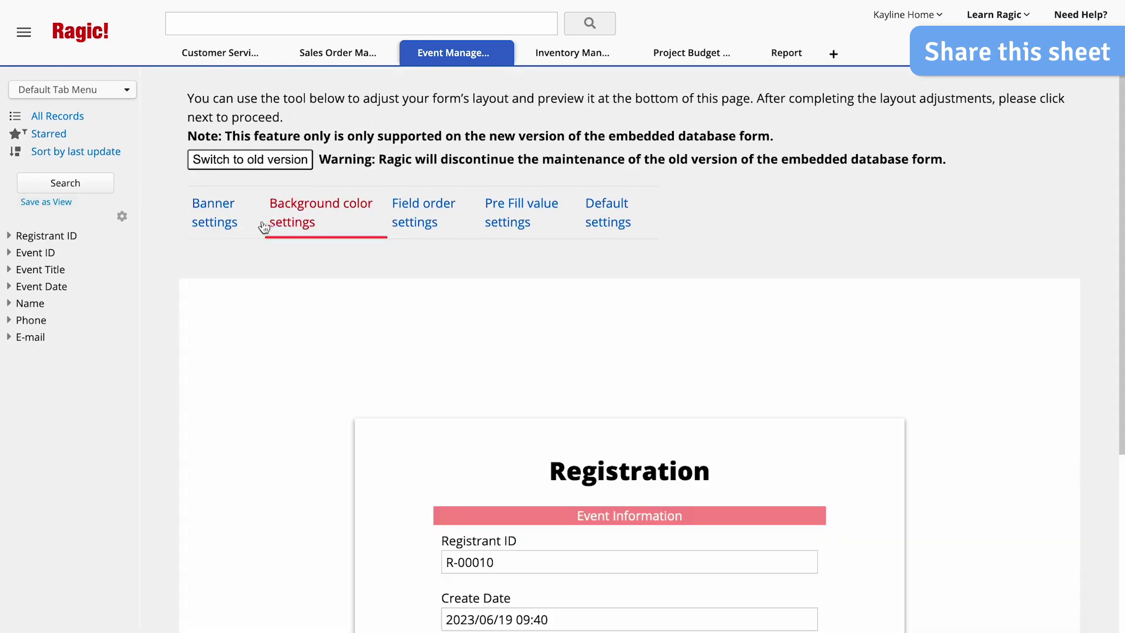
Upload the UI / UX Design image as the registration form's banner and apply it.
left_click(242, 226)
left_click(251, 285)
double_click(301, 262)
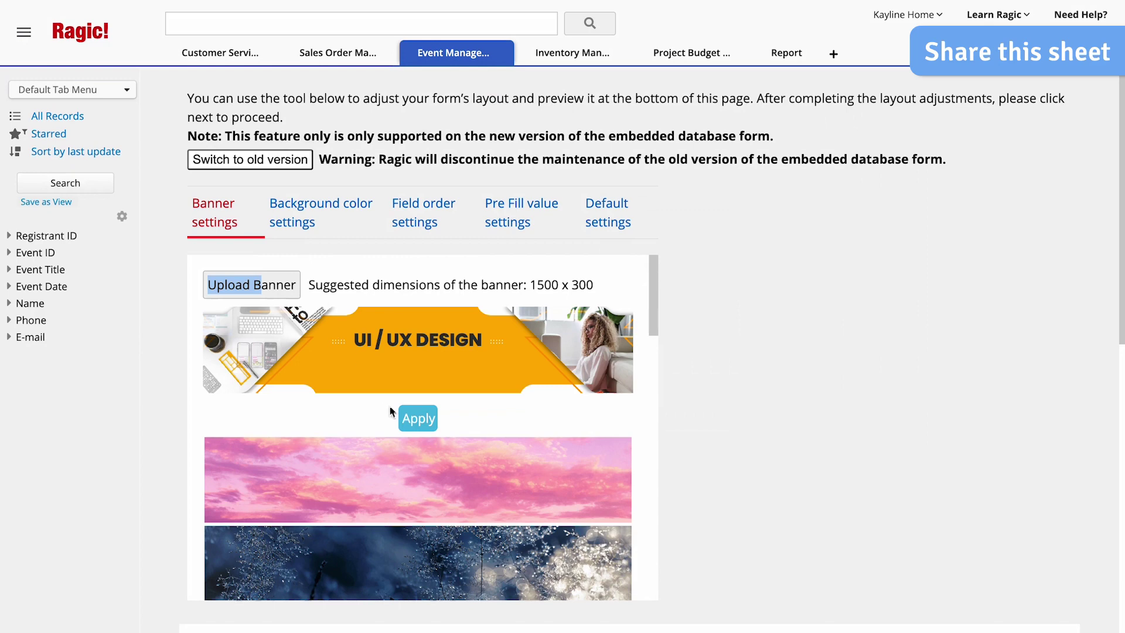
left_click(411, 420)
Set the registration form's background color to Cloud Grey and proceed past the layout settings.
left_click(292, 234)
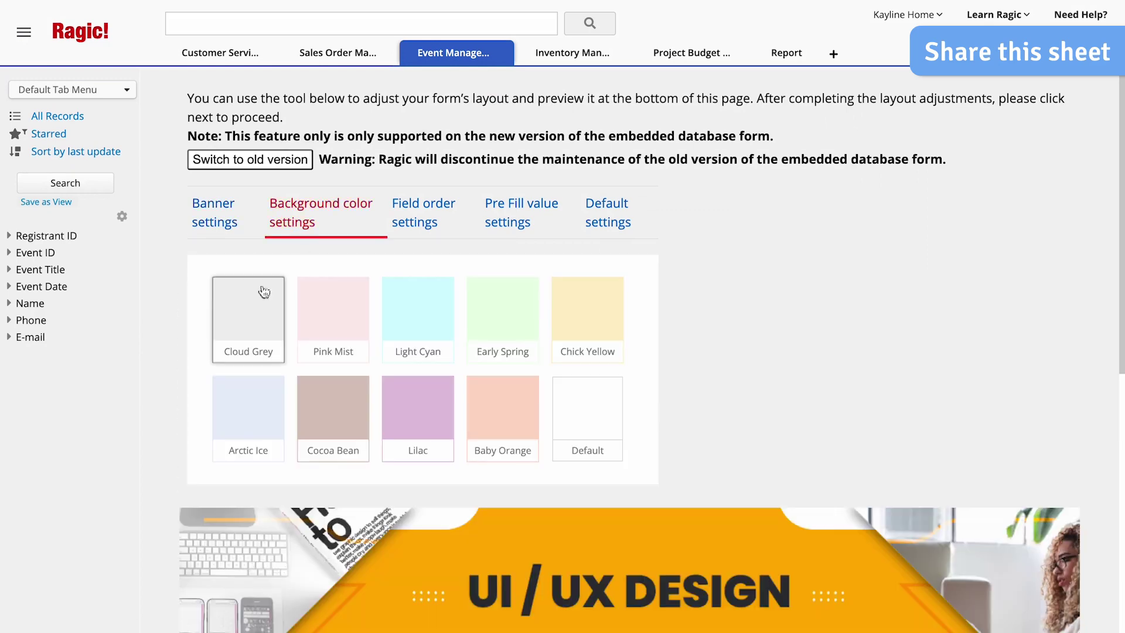
scroll(849, 367, "down", 8)
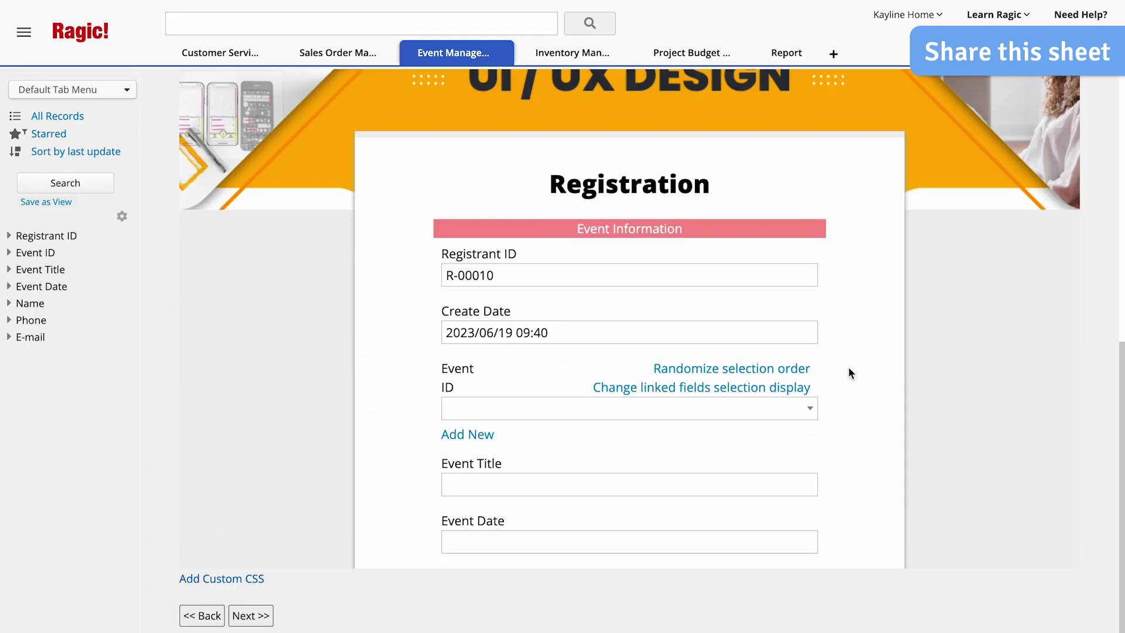
left_click(256, 616)
Set the plain-text response message for submitted entries to "Thanks for the registration!" and continue.
left_click(327, 201)
type("Thanks for the registration!")
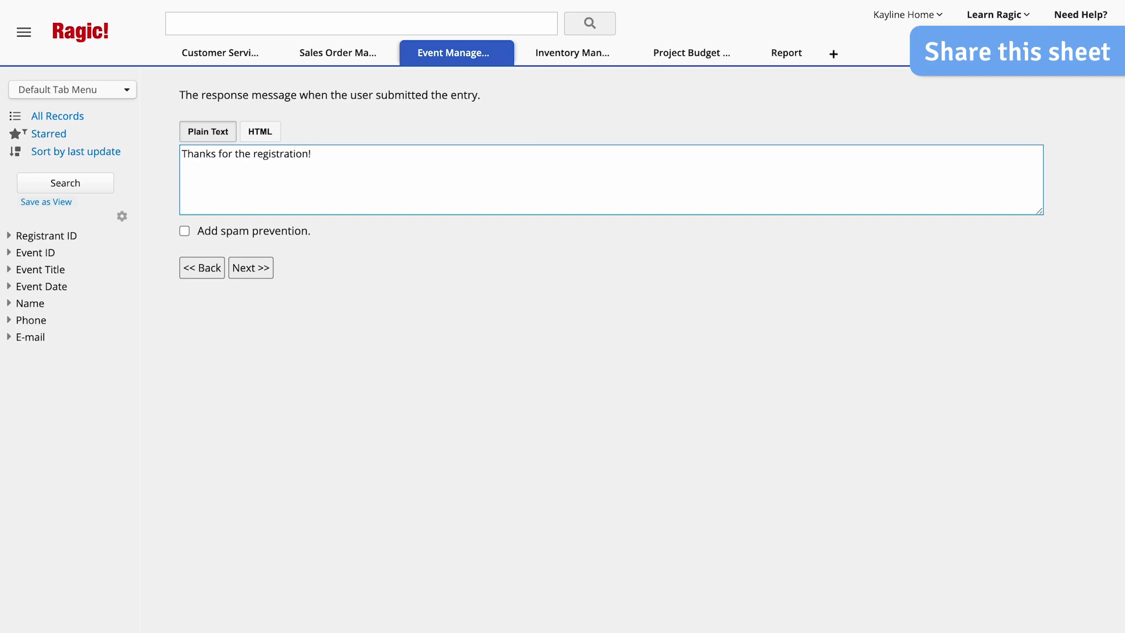
left_click(256, 268)
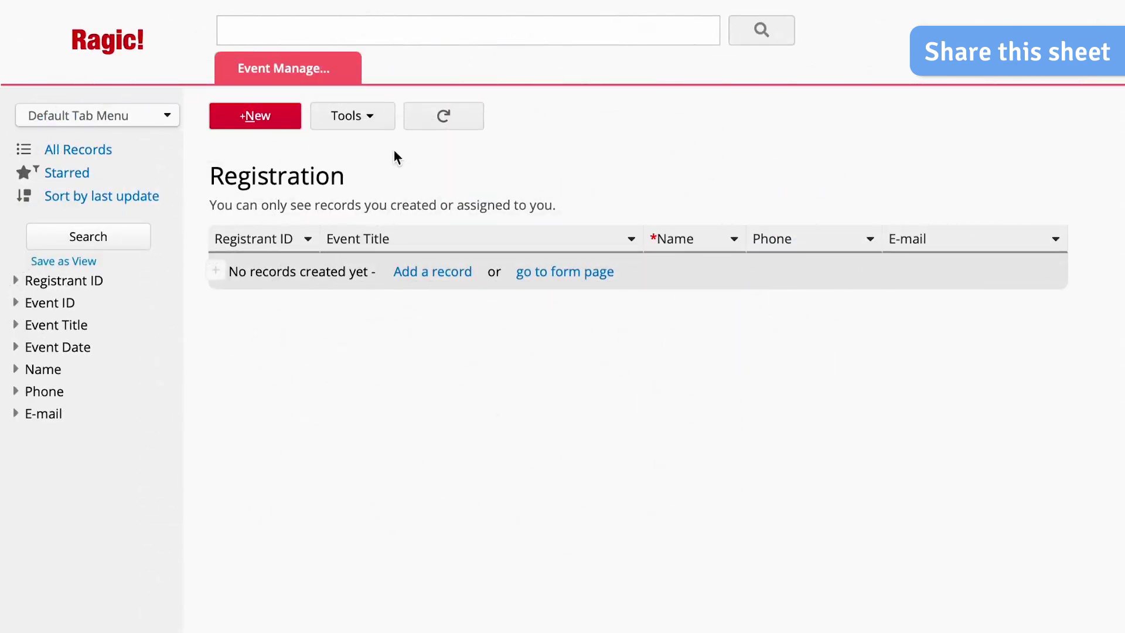
Create a new registration record for event E-00004 and enter the registrant's name.
left_click(275, 118)
left_click(475, 273)
left_click(466, 181)
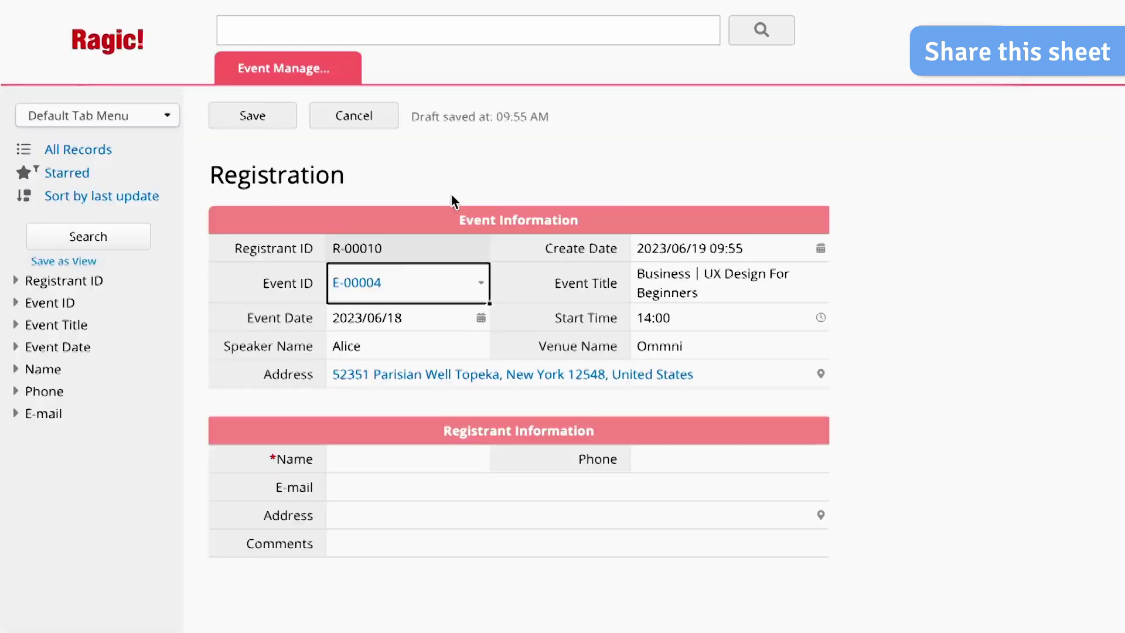
left_click(410, 459)
type("Cindy")
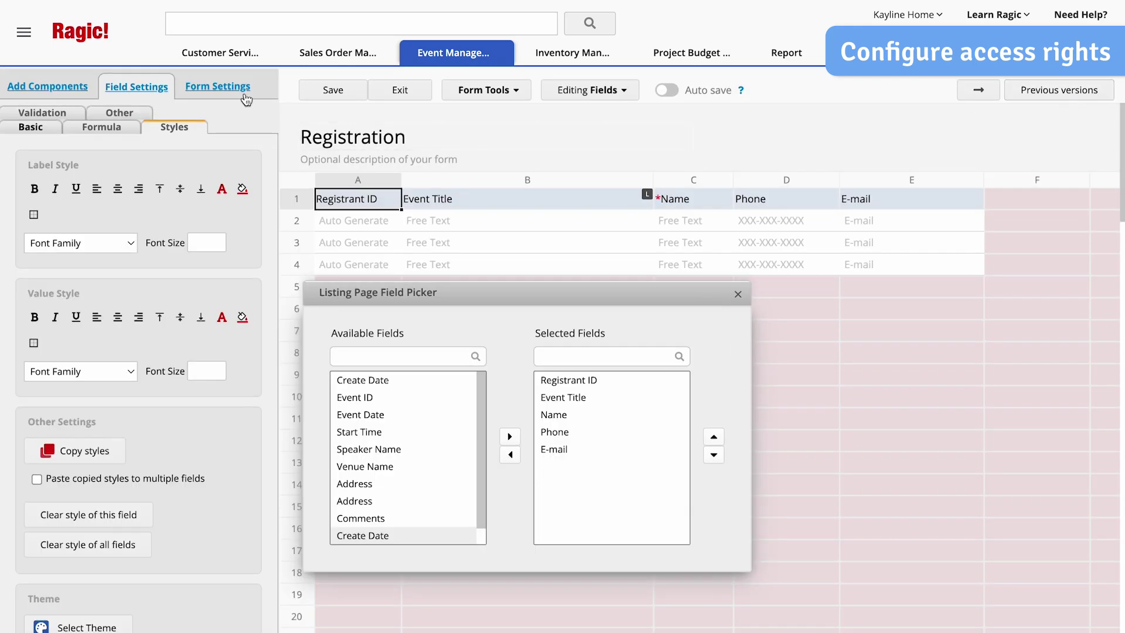
Give the EVERYONE group Survey User access rights on the Registration sheet and save the design.
left_click(247, 98)
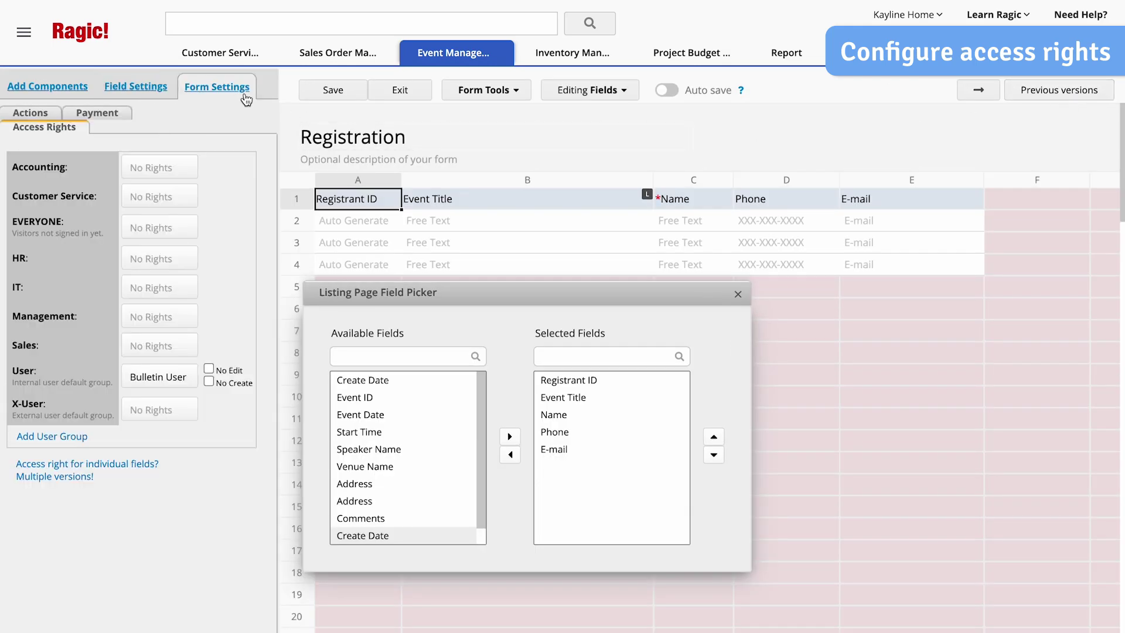
left_click(183, 228)
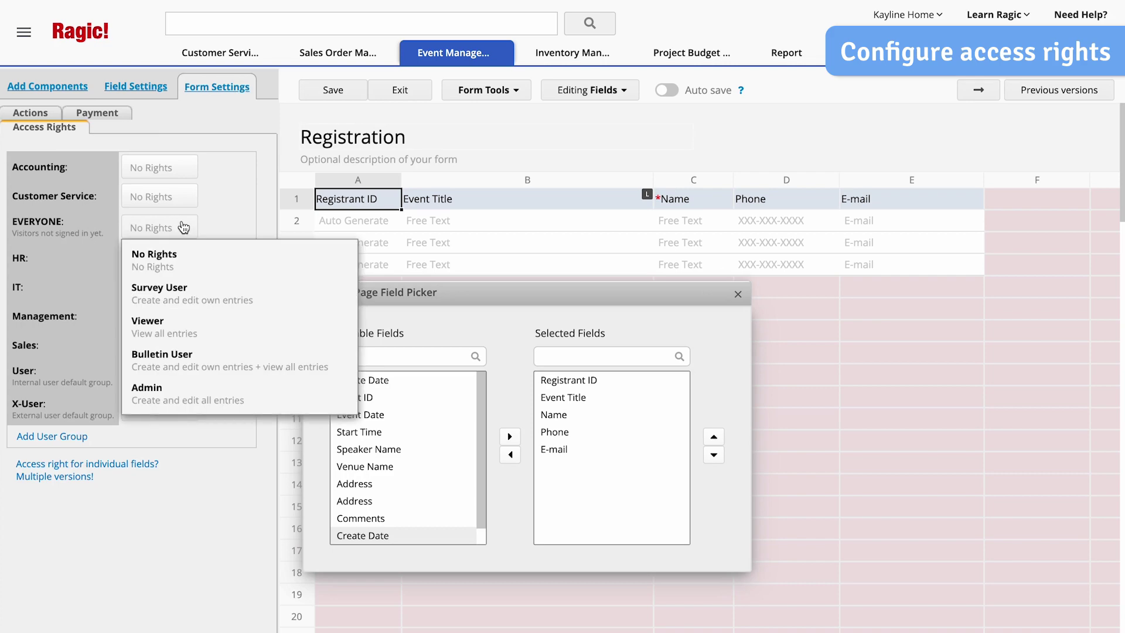
left_click(294, 297)
left_click(230, 256)
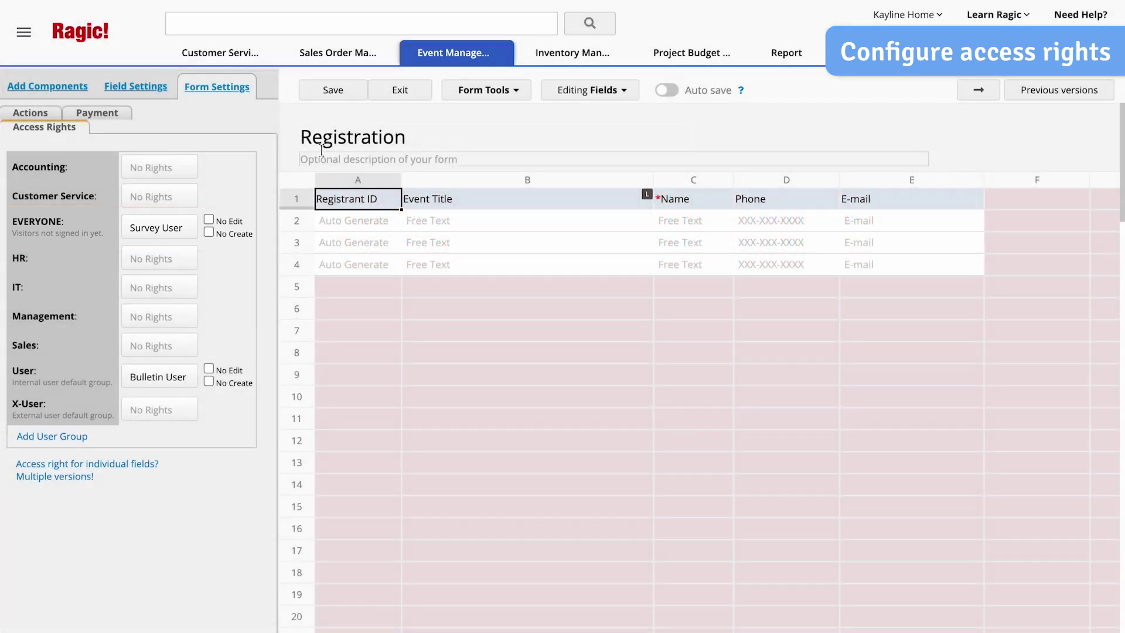
left_click(346, 100)
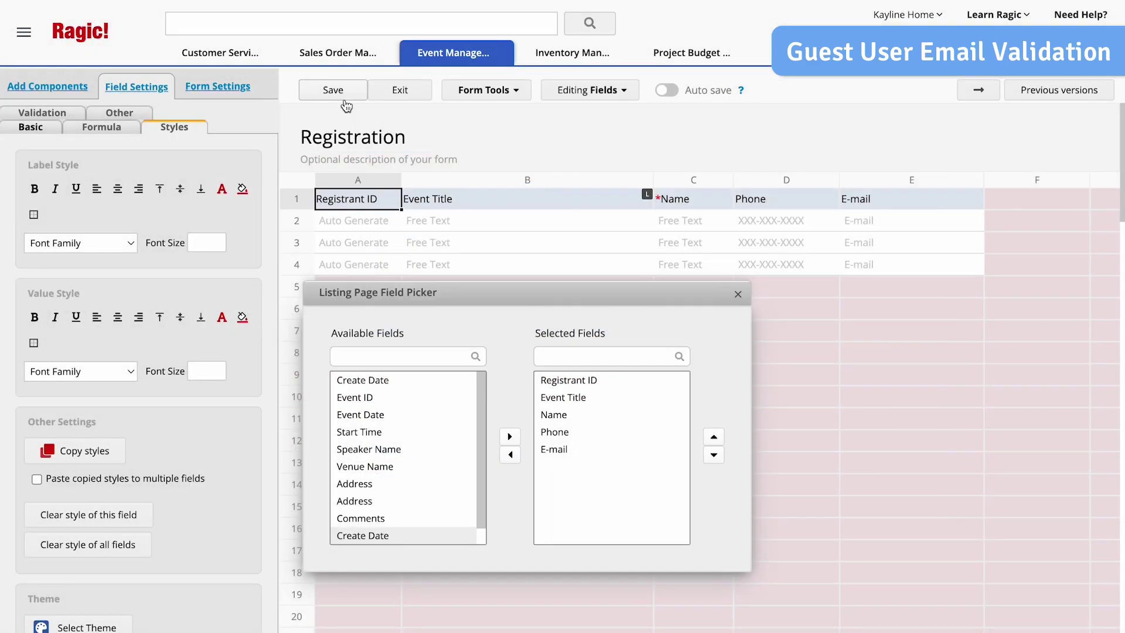
Enable Guest User e-mail validation and Not Empty for the form page's E-mail field, and save the design.
left_click(979, 92)
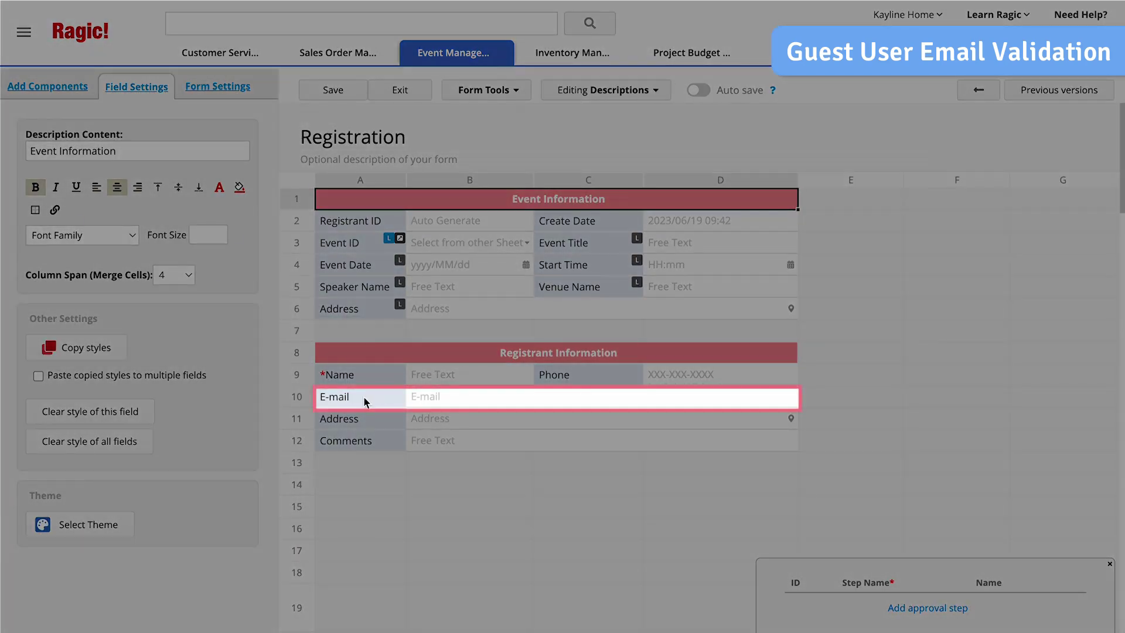
left_click(364, 400)
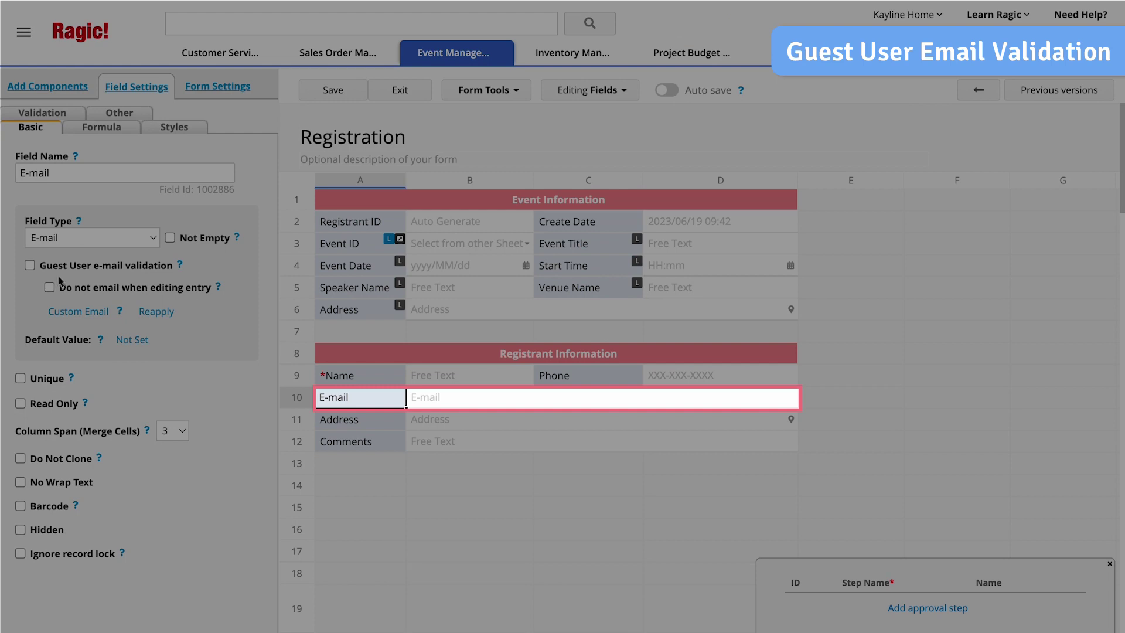
left_click(31, 267)
left_click(291, 240)
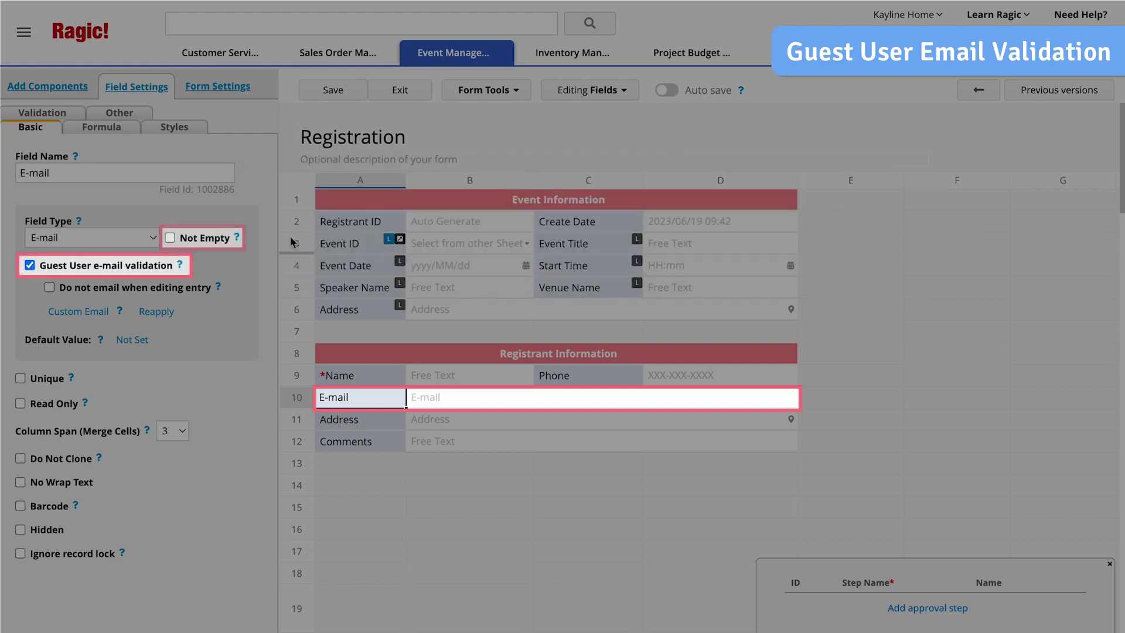
left_click(171, 239)
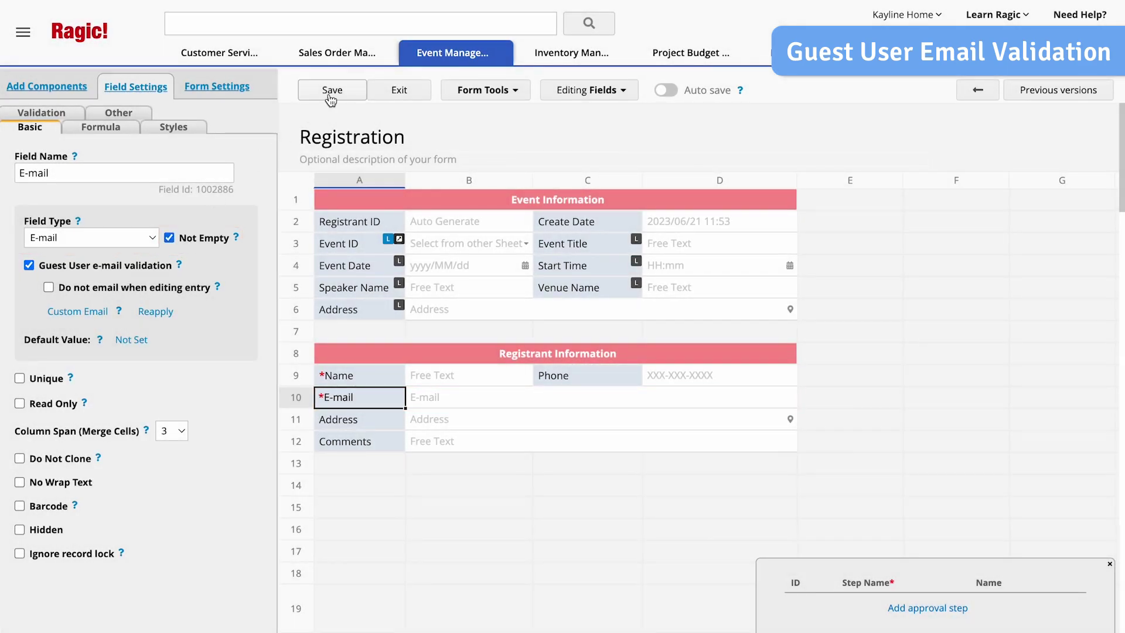
left_click(330, 97)
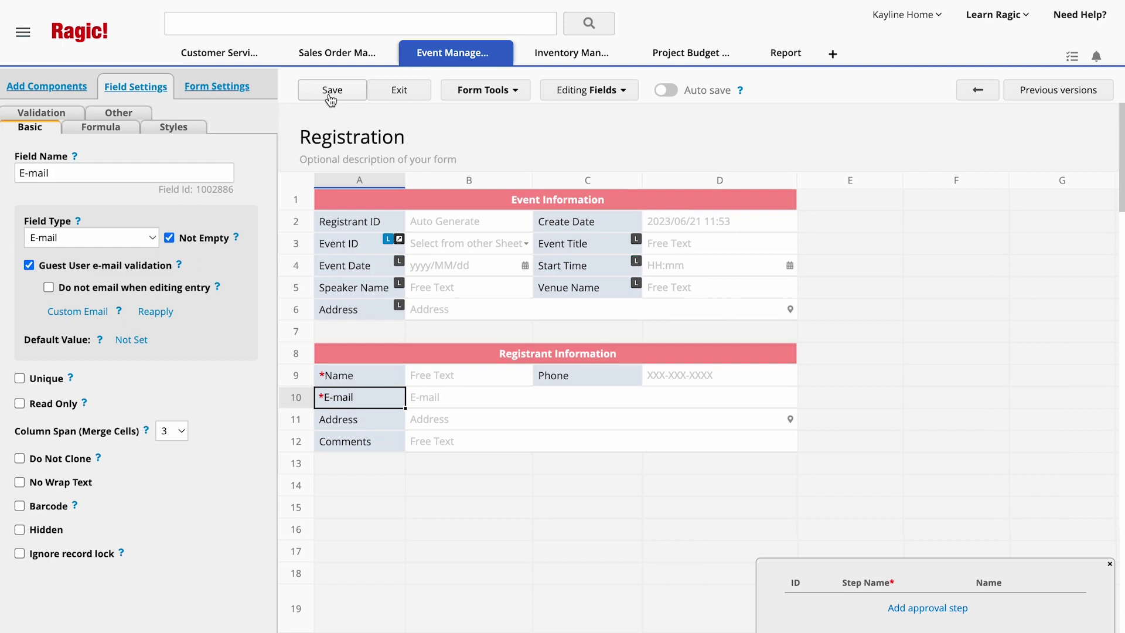
Go to the Events sheet and open the "Business｜UX Design For Beginners" entry.
mouse_move(469, 63)
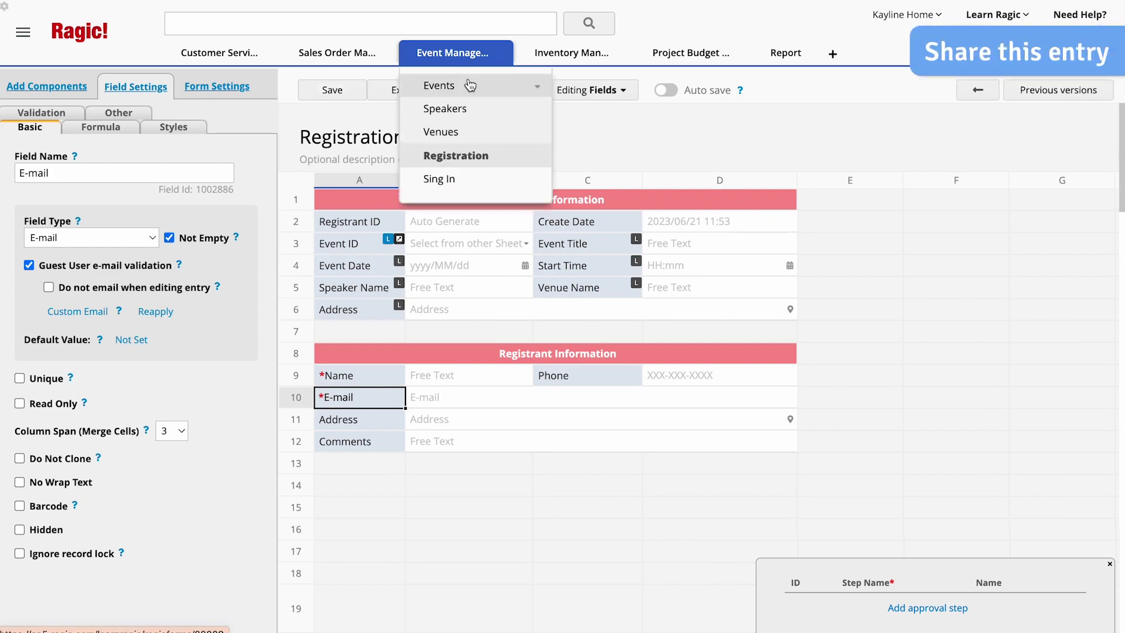
left_click(469, 86)
left_click(543, 196)
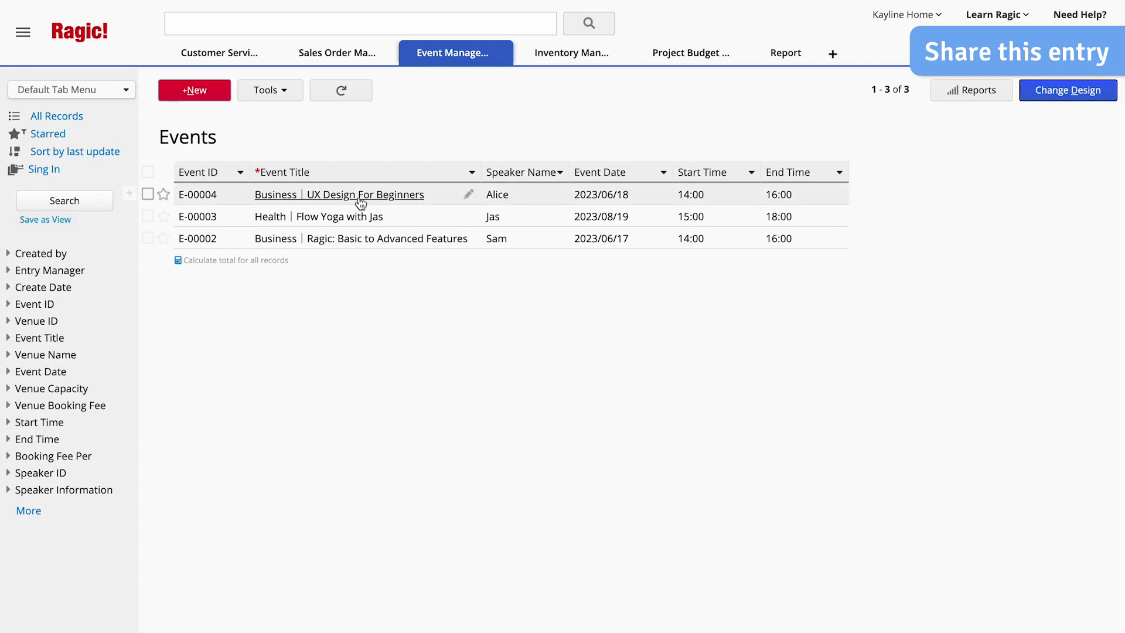
left_click(352, 201)
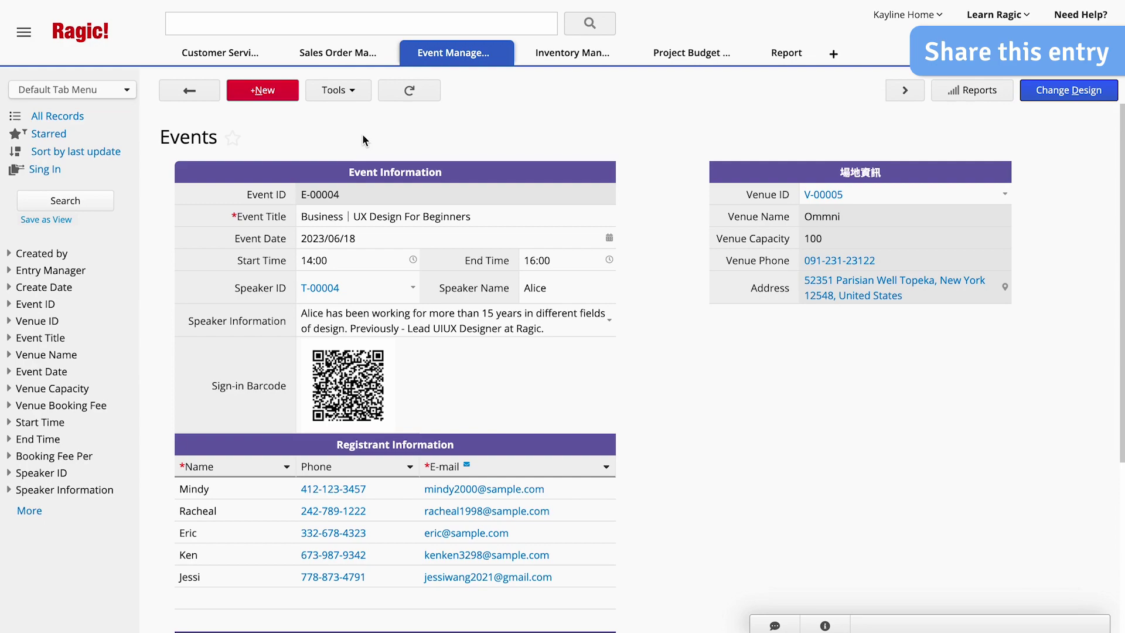
Generate a guest link for sharing this entry with Editable permission and a 7-day expiry, and close the dialog.
left_click(328, 93)
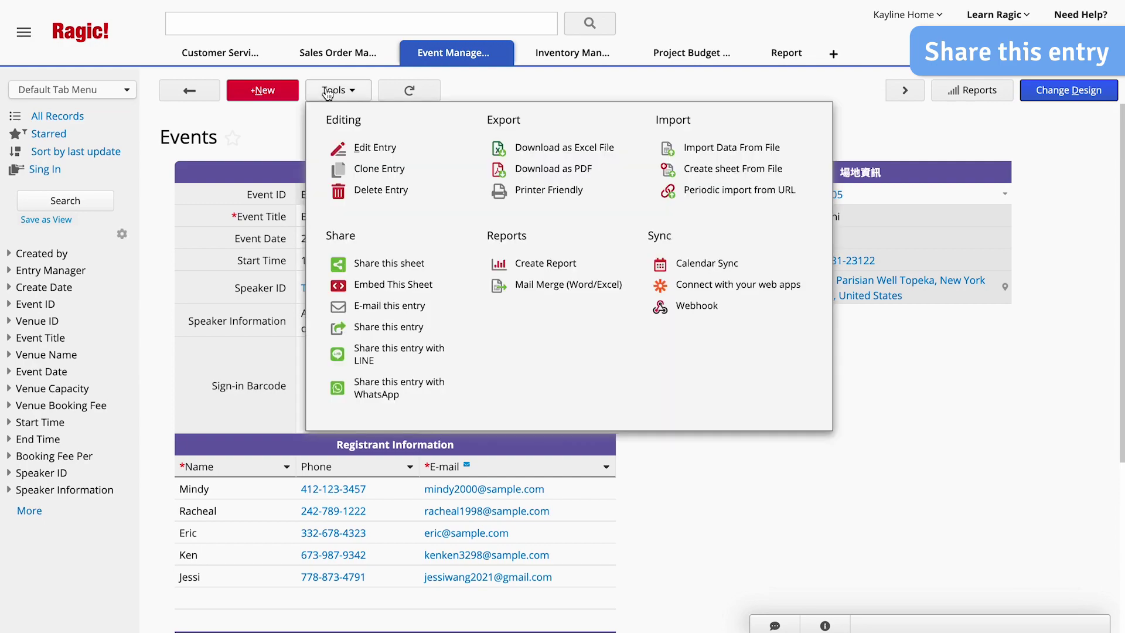
left_click(433, 327)
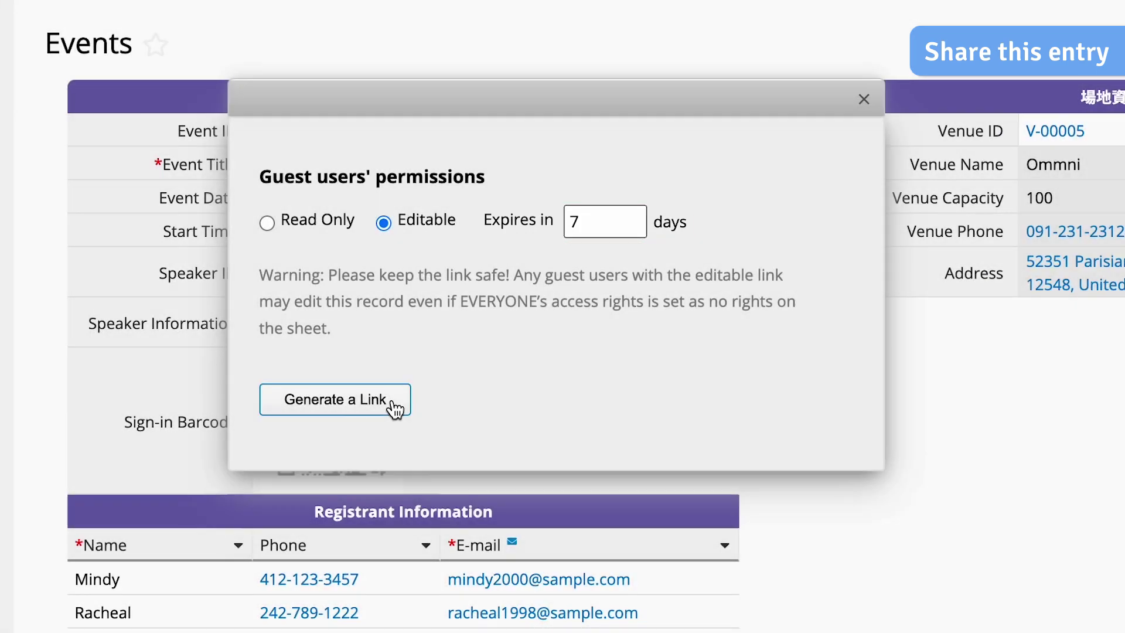
left_click(392, 403)
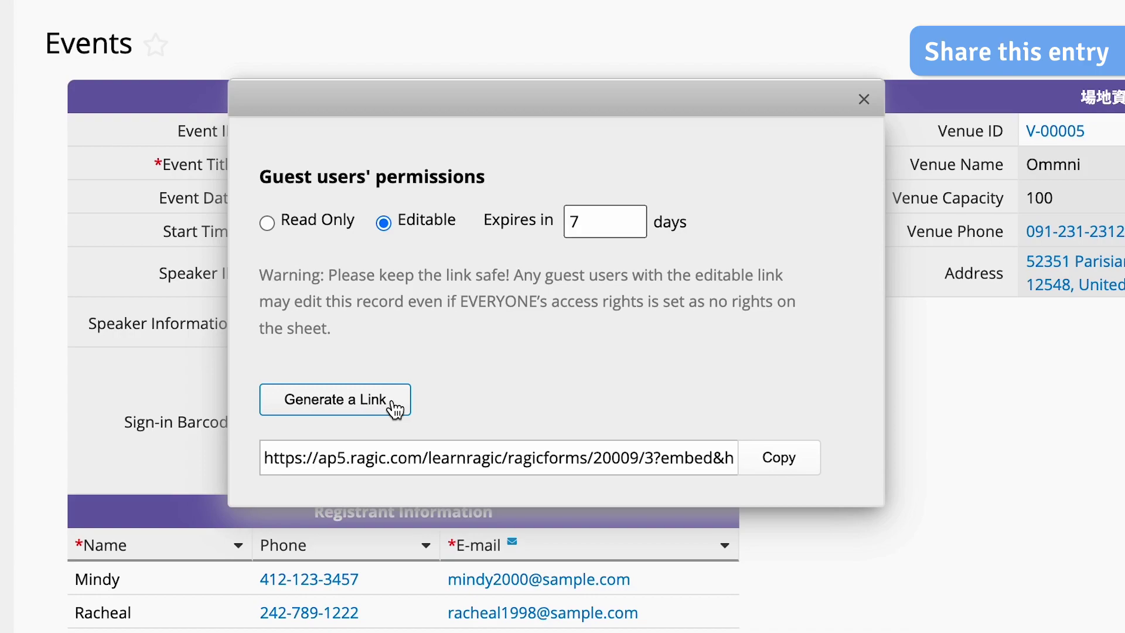
left_click(864, 99)
Share this entry with WhatsApp, granting editing rights that expire in 3 days, and select the first recent chat as recipient.
left_click(301, 3)
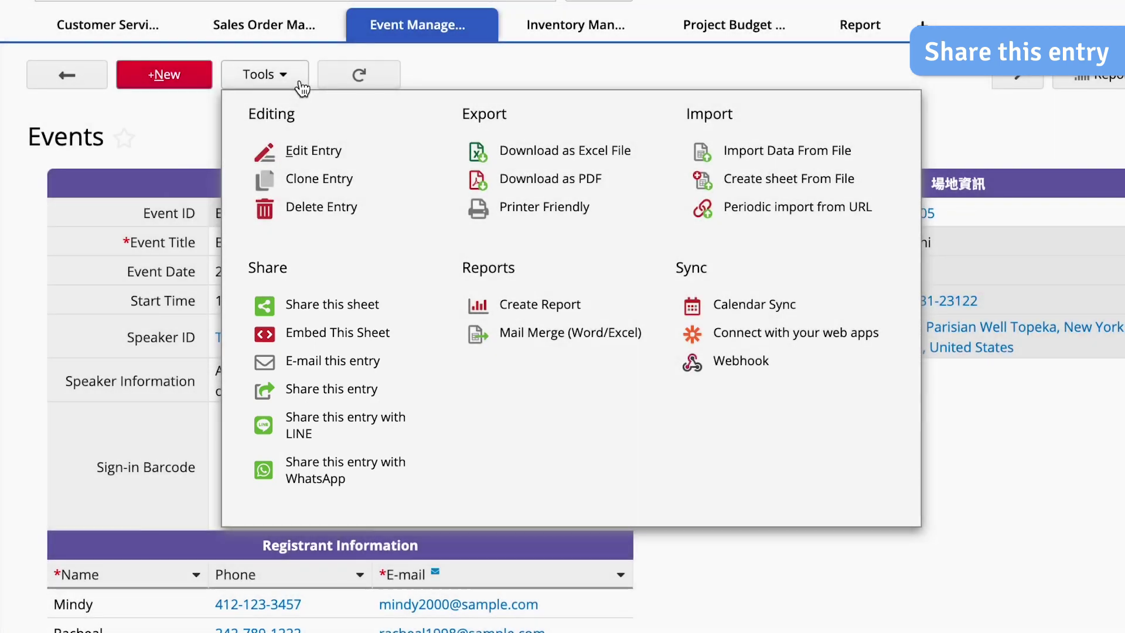
left_click(408, 465)
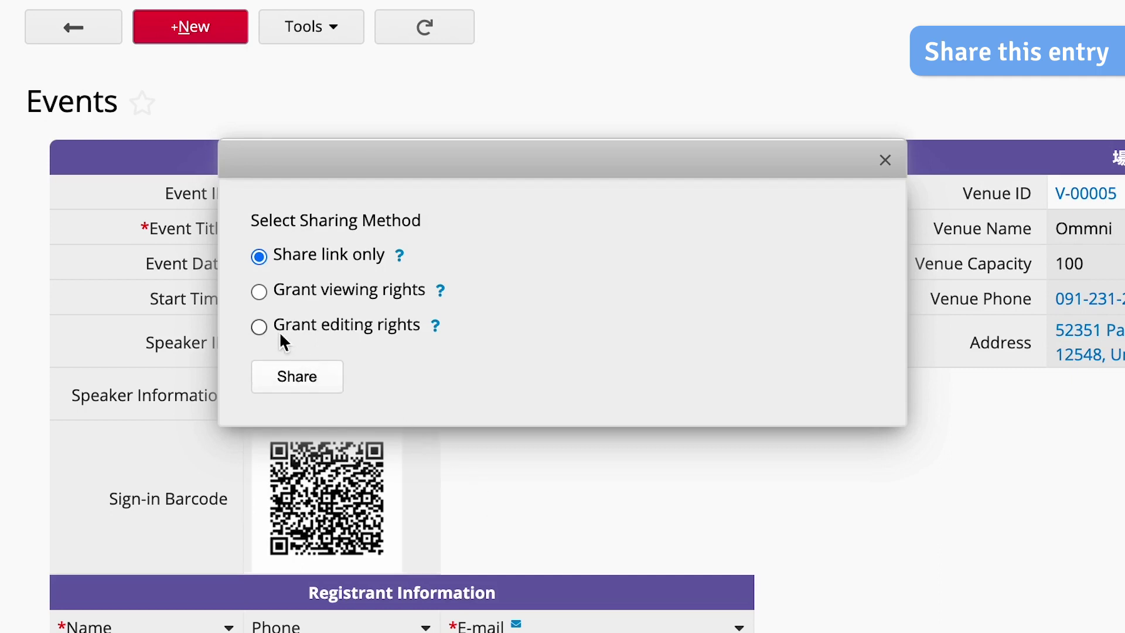
left_click(261, 327)
left_click(636, 333)
key("BackSpace")
type("3")
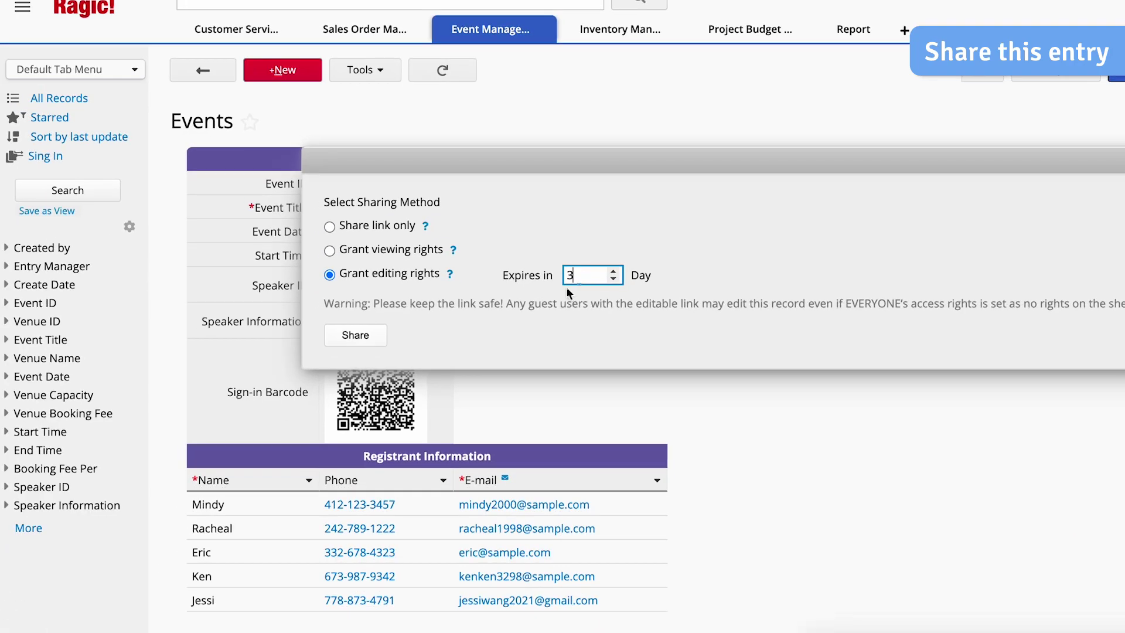
left_click(297, 416)
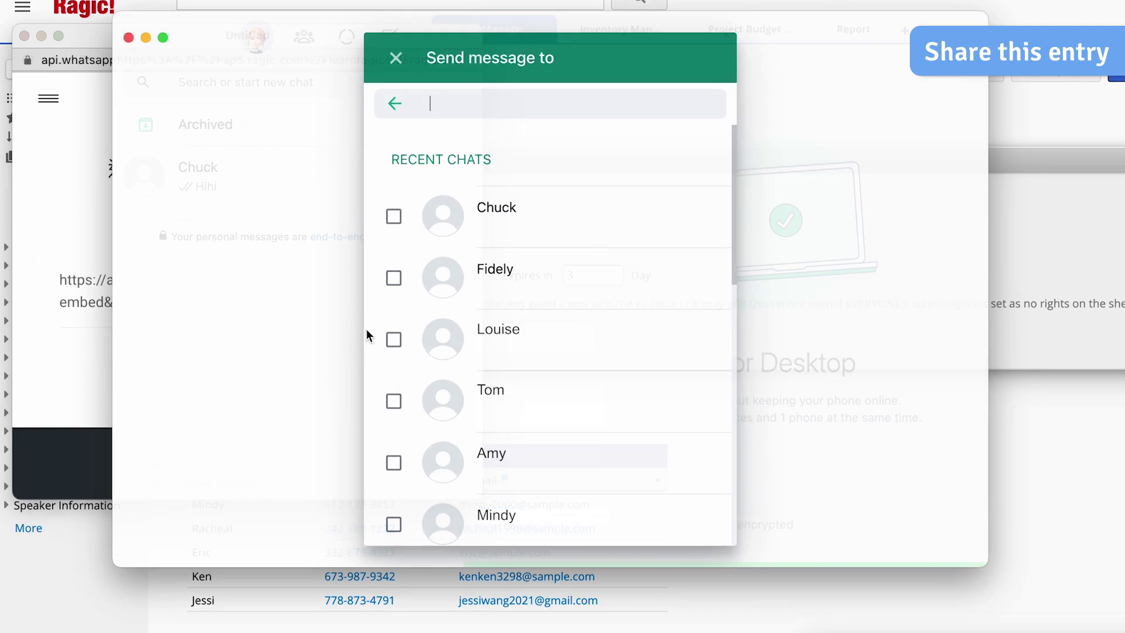
left_click(381, 243)
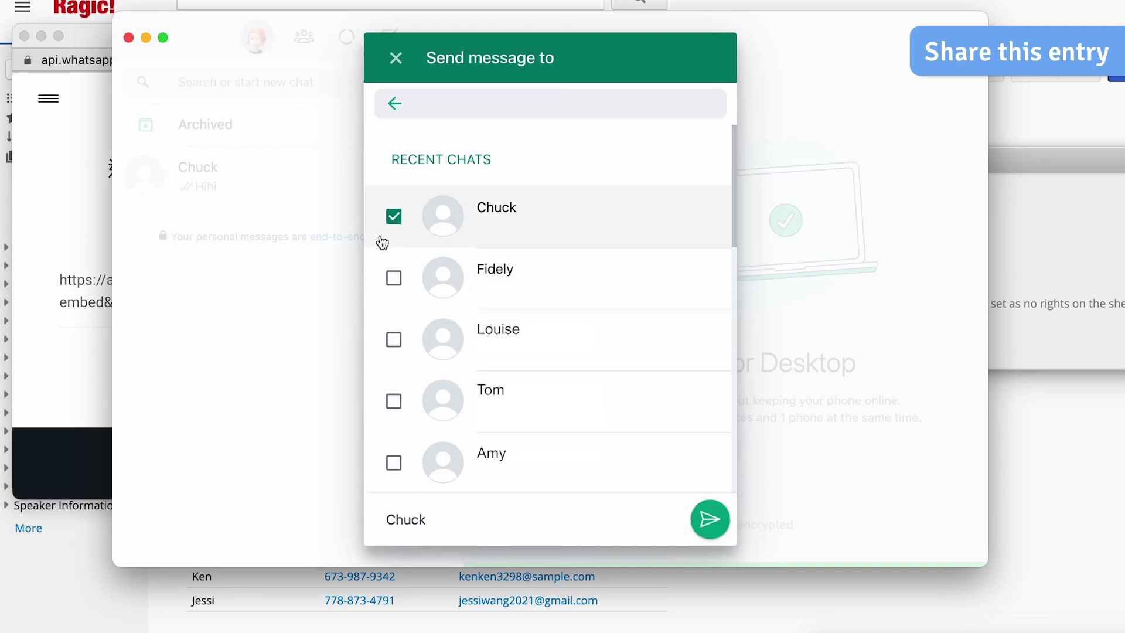